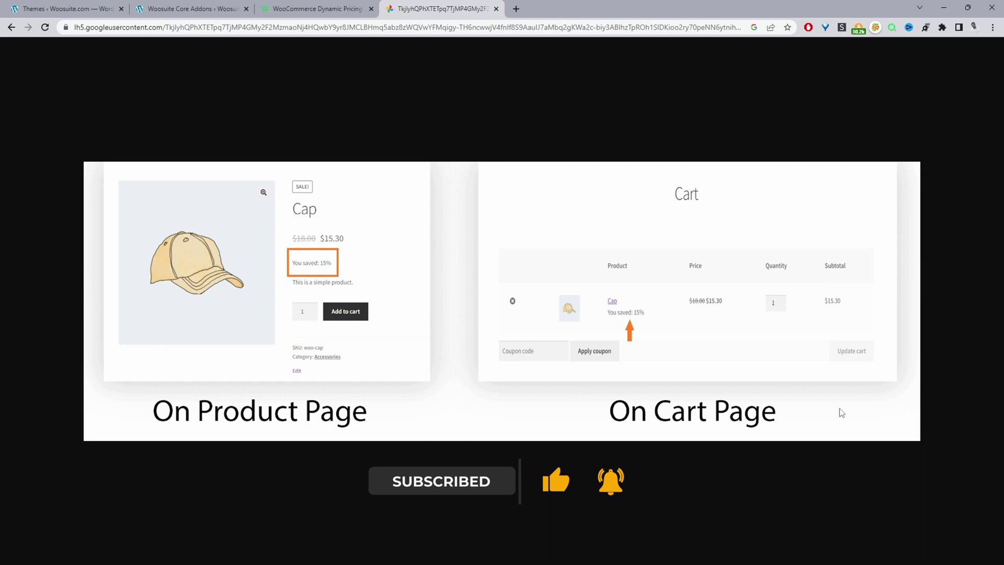
- Switch to the tab showing the WordPress admin Dashboard for Woosuite.com
{"action": "left_click", "coordinate": [335, 9]}
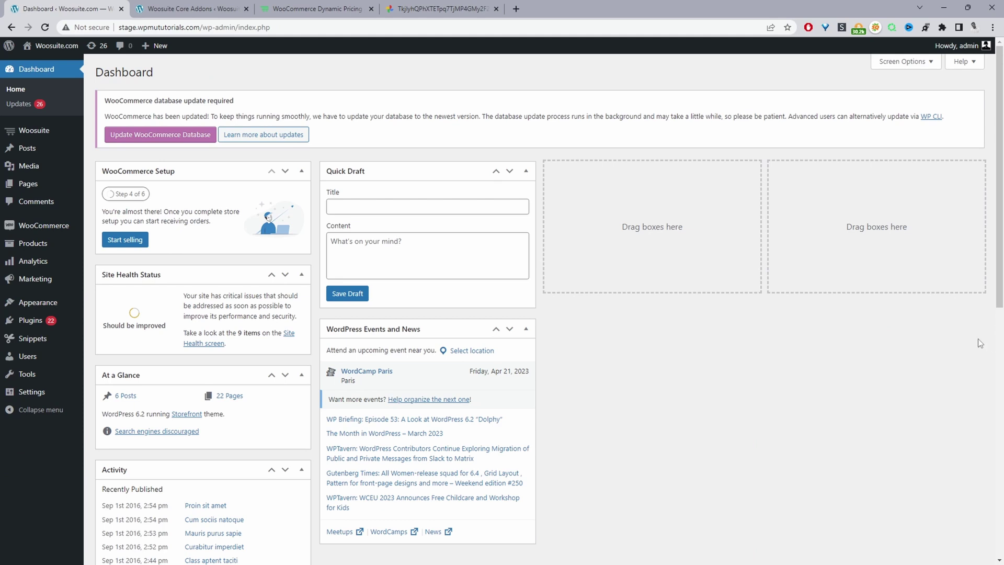
{"action": "mouse_move", "coordinate": [52, 327]}
{"action": "mouse_move", "coordinate": [24, 134]}
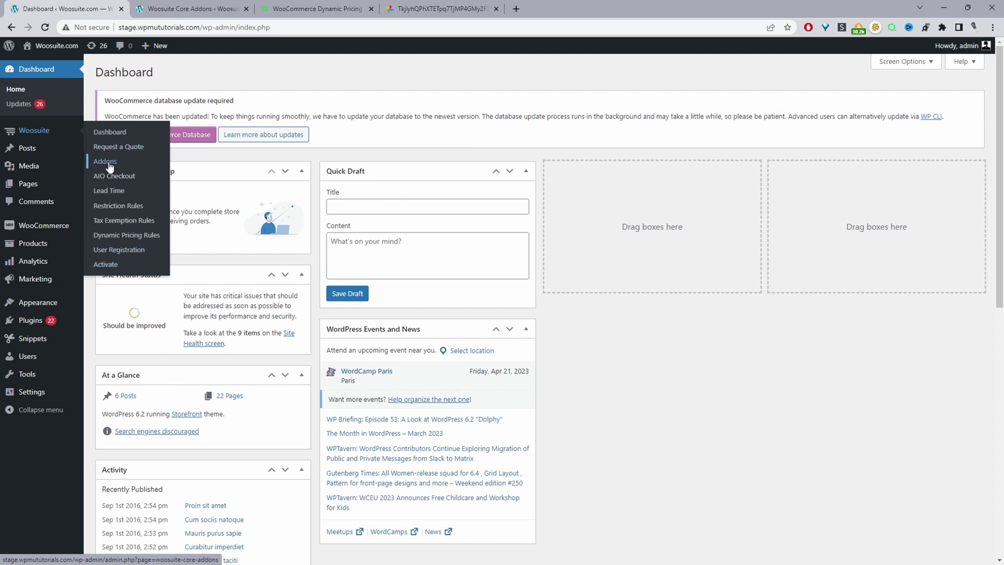
- Open Woosuite Addons and confirm Dynamic Pricing & Discount Rules is switched on
{"action": "left_click", "coordinate": [110, 166]}
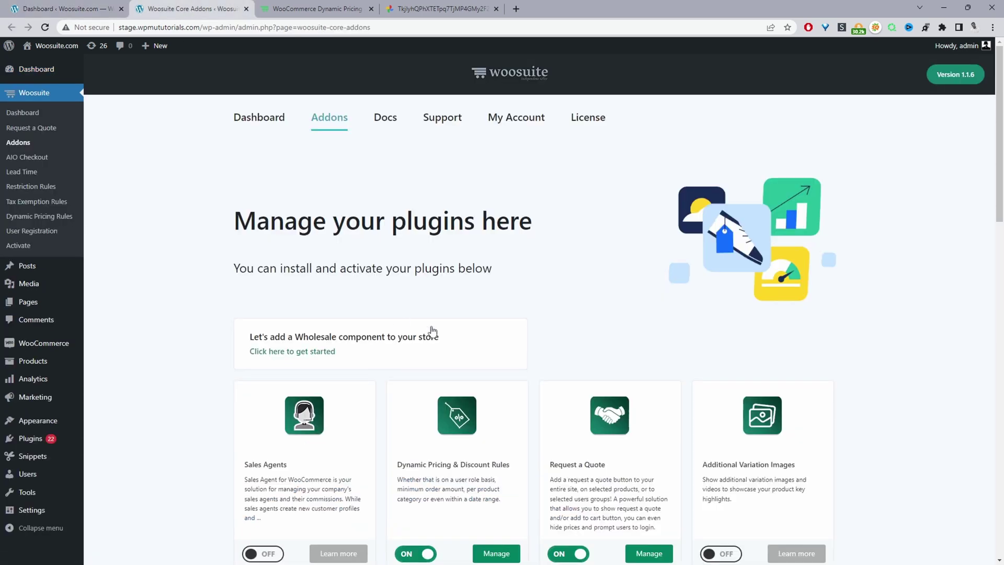
{"action": "scroll", "coordinate": [433, 328], "scroll_direction": "down", "scroll_amount": 2}
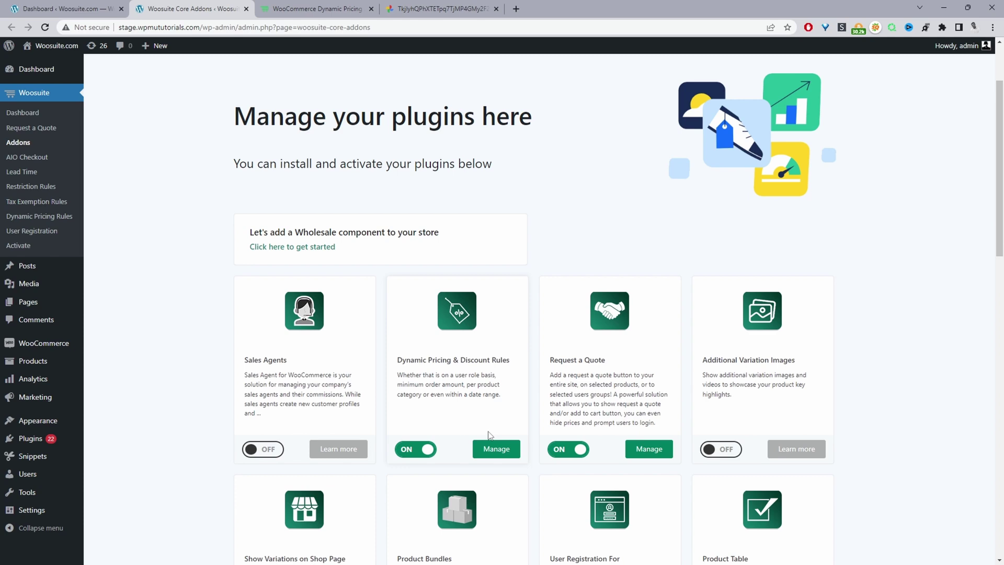
- Open Products > All Products in a new tab and go to it
{"action": "mouse_move", "coordinate": [45, 366]}
{"action": "middle_click", "coordinate": [106, 361]}
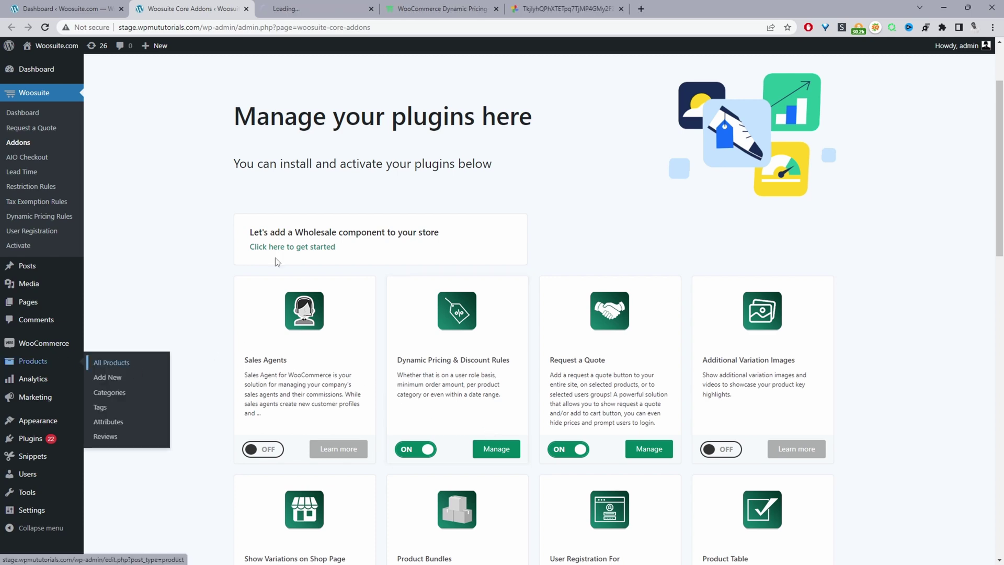
{"action": "left_click", "coordinate": [306, 8]}
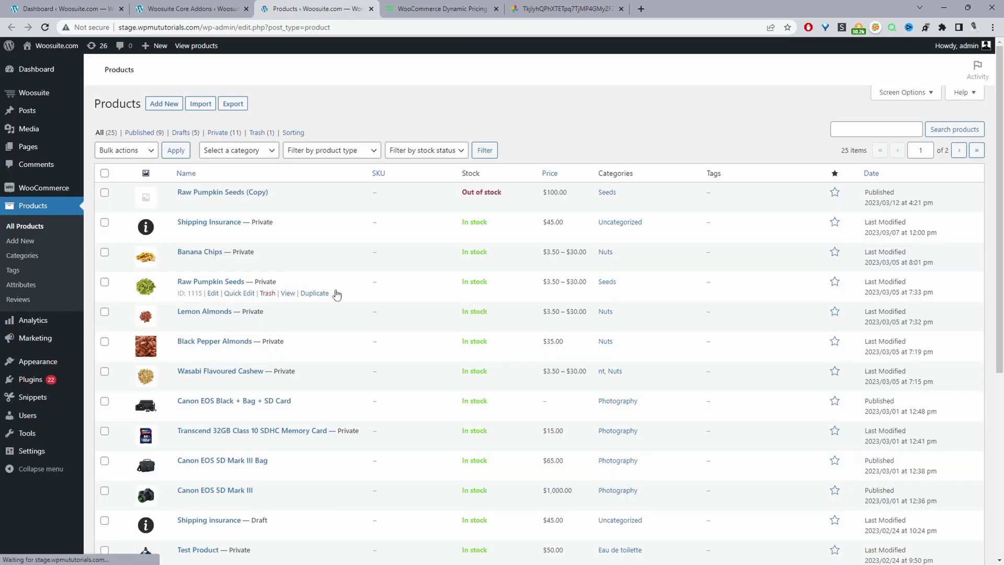
{"action": "scroll", "coordinate": [325, 324], "scroll_direction": "down", "scroll_amount": 2}
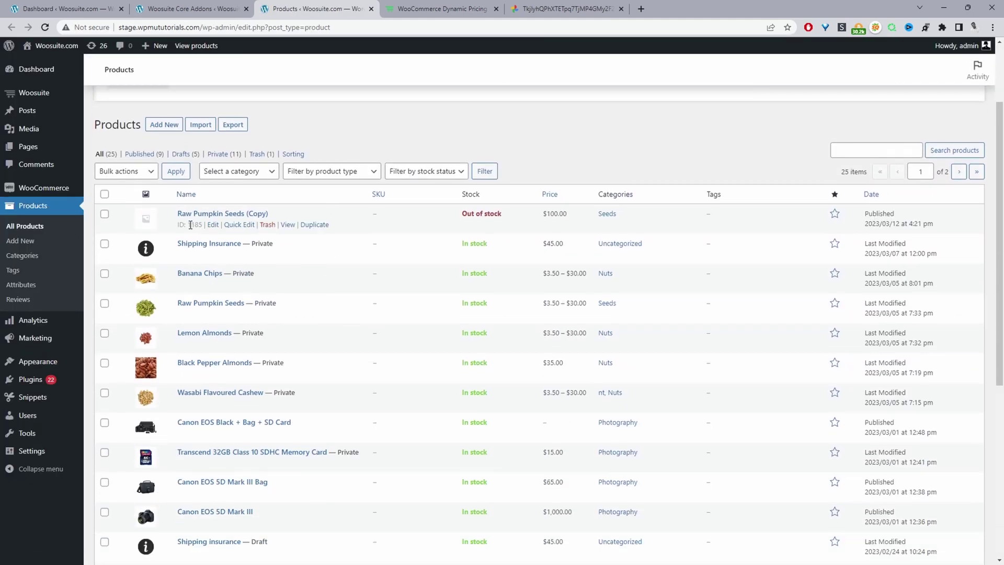
- Edit Raw Pumpkin Seeds (Copy) and show its General product data with the 100 regular price
{"action": "left_click", "coordinate": [212, 225]}
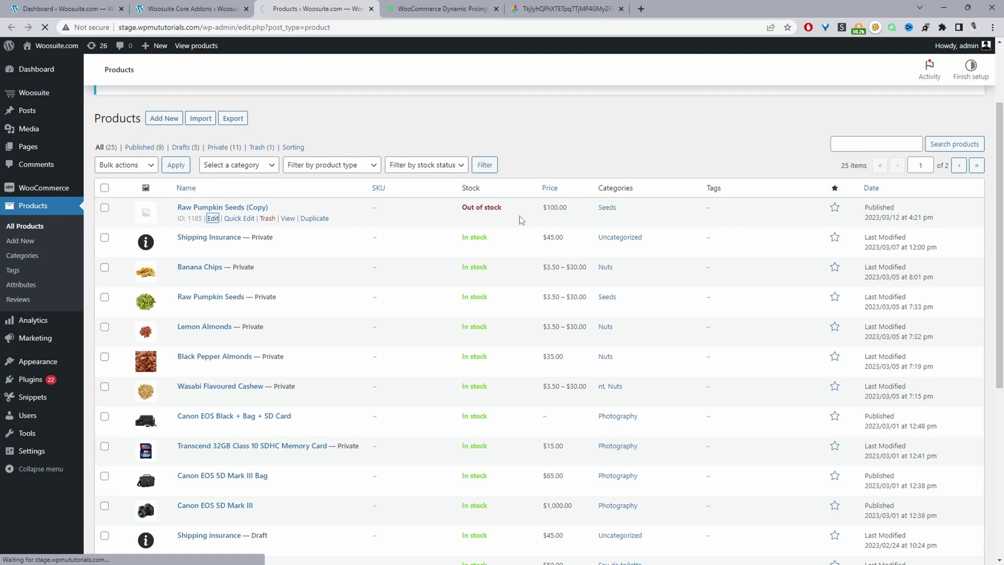
{"action": "scroll", "coordinate": [317, 397], "scroll_direction": "down", "scroll_amount": 2}
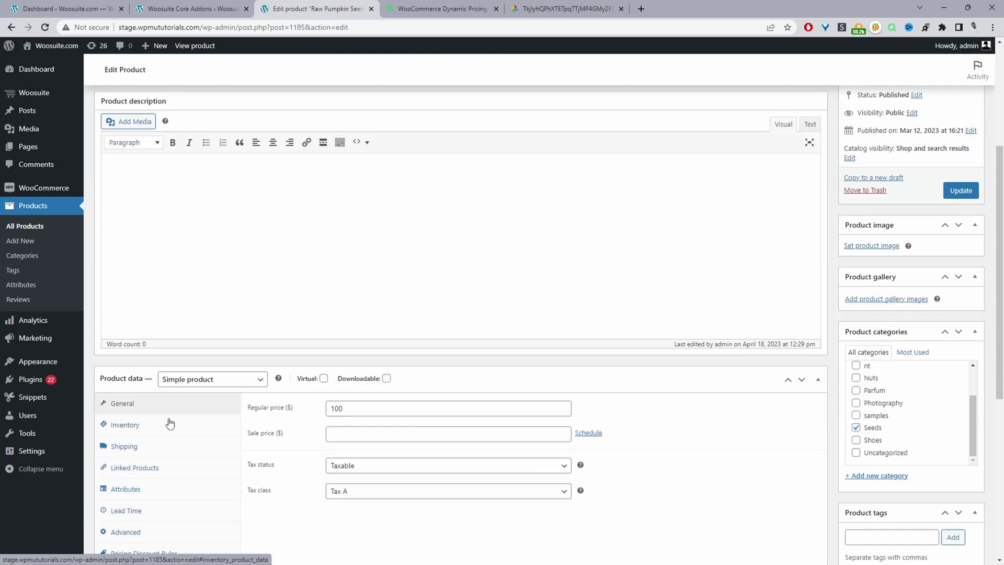
{"action": "left_click", "coordinate": [157, 425]}
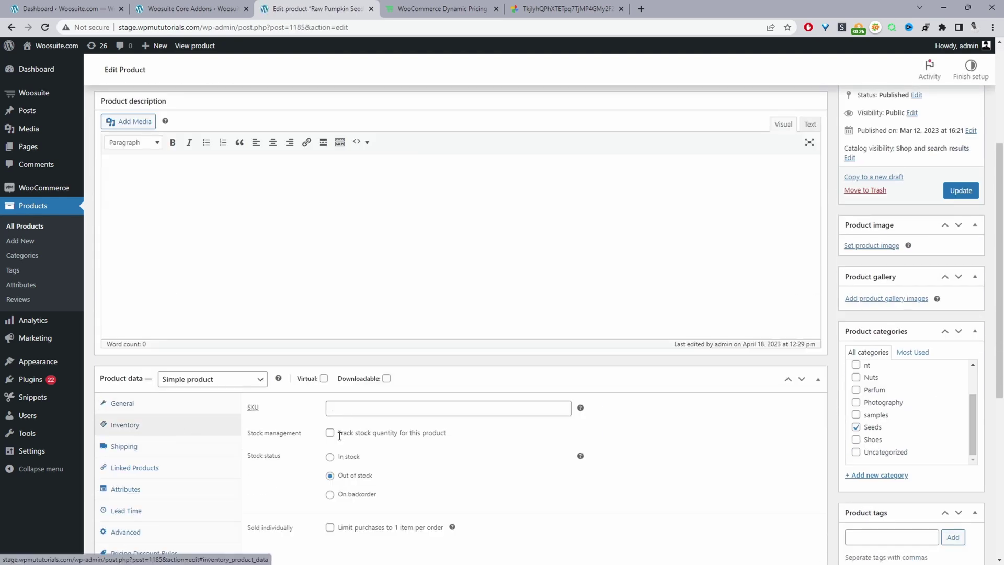
{"action": "left_click", "coordinate": [137, 405]}
{"action": "scroll", "coordinate": [226, 423], "scroll_direction": "down", "scroll_amount": 3}
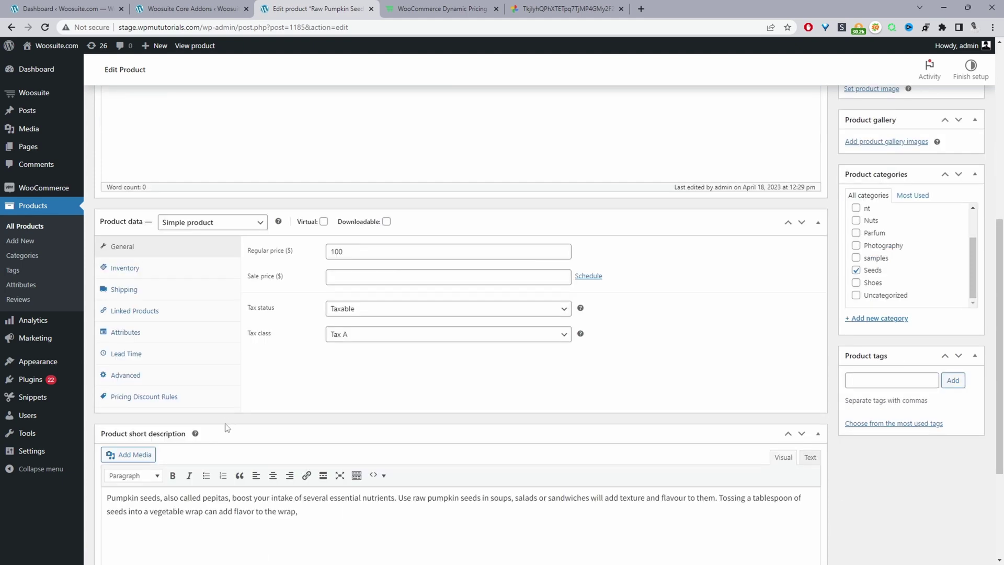
- Add a pricing group for Everyone under the product's Pricing Discount Rules
{"action": "left_click", "coordinate": [179, 404]}
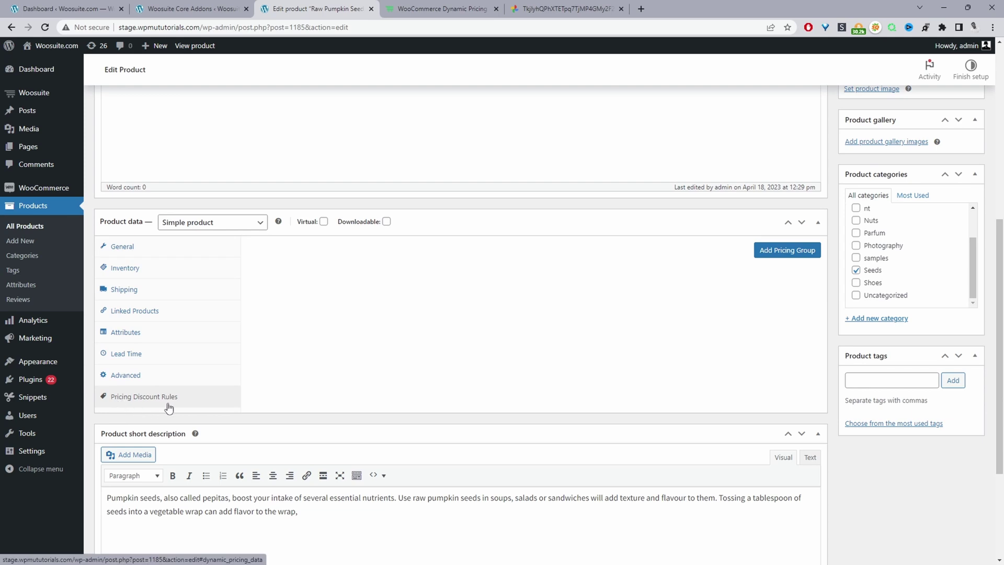
{"action": "left_click", "coordinate": [783, 255]}
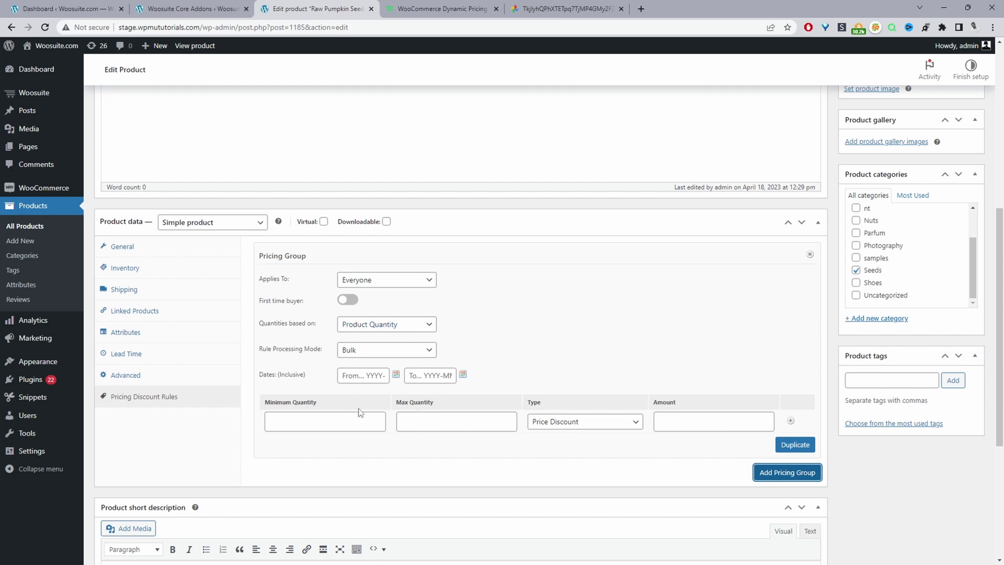
- Set the rule to minimum quantity 1, maximum *, a 10 Percentage Discount, keeping Bulk mode
{"action": "left_click", "coordinate": [309, 419]}
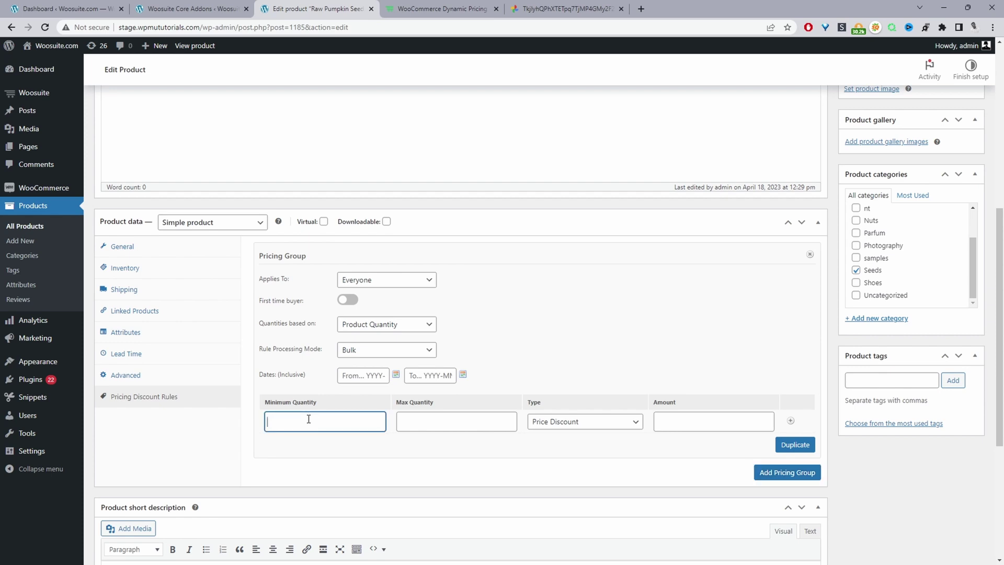
{"action": "type", "text": "1"}
{"action": "left_click", "coordinate": [478, 415]}
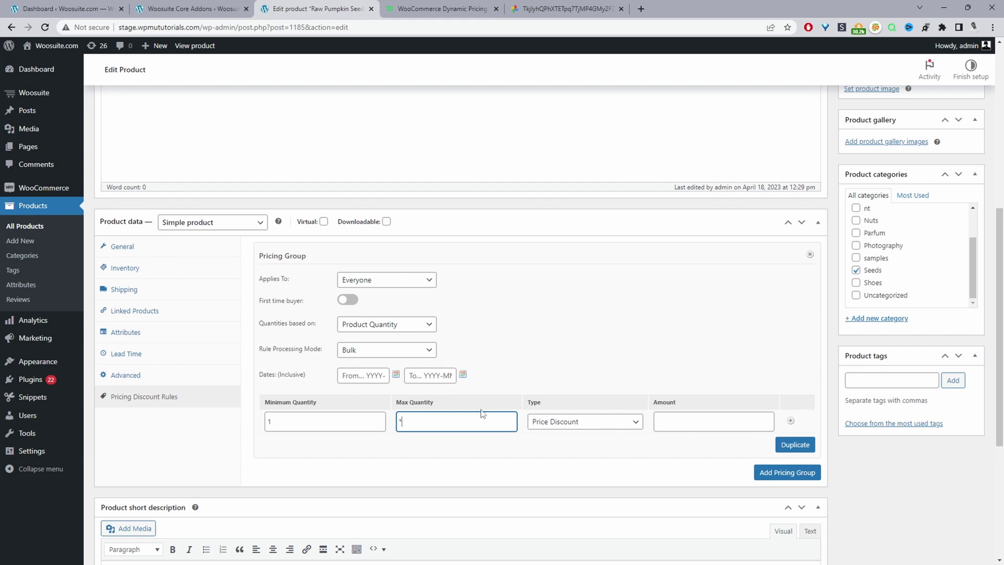
{"action": "left_click", "coordinate": [583, 421]}
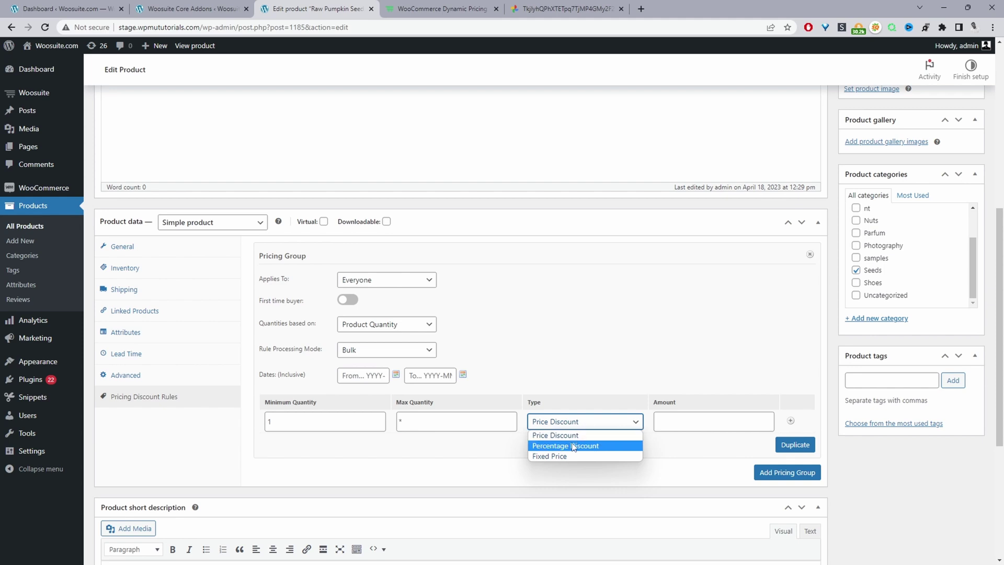
{"action": "left_click", "coordinate": [574, 445]}
{"action": "left_click", "coordinate": [675, 423]}
{"action": "type", "text": "1"}
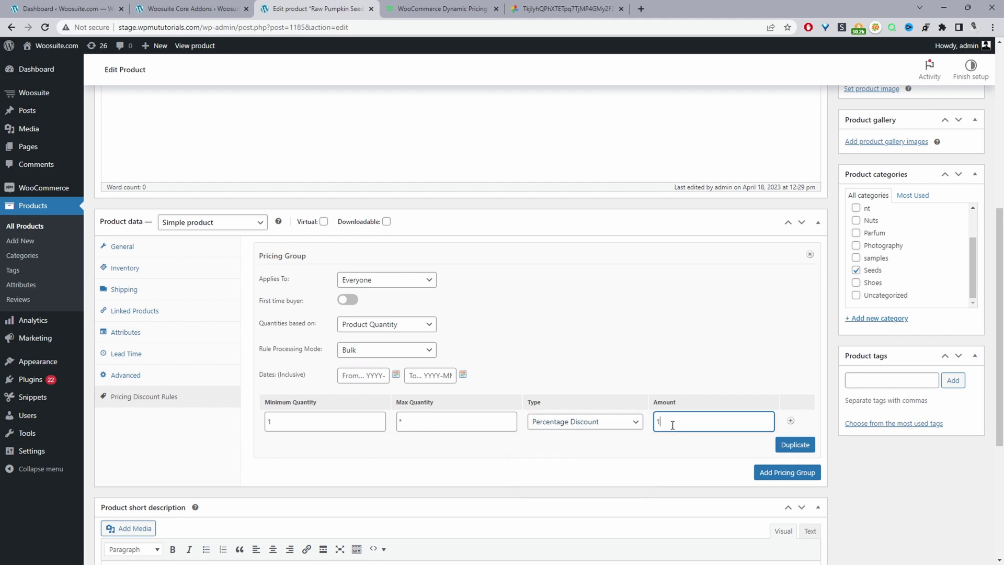
{"action": "type", "text": "0"}
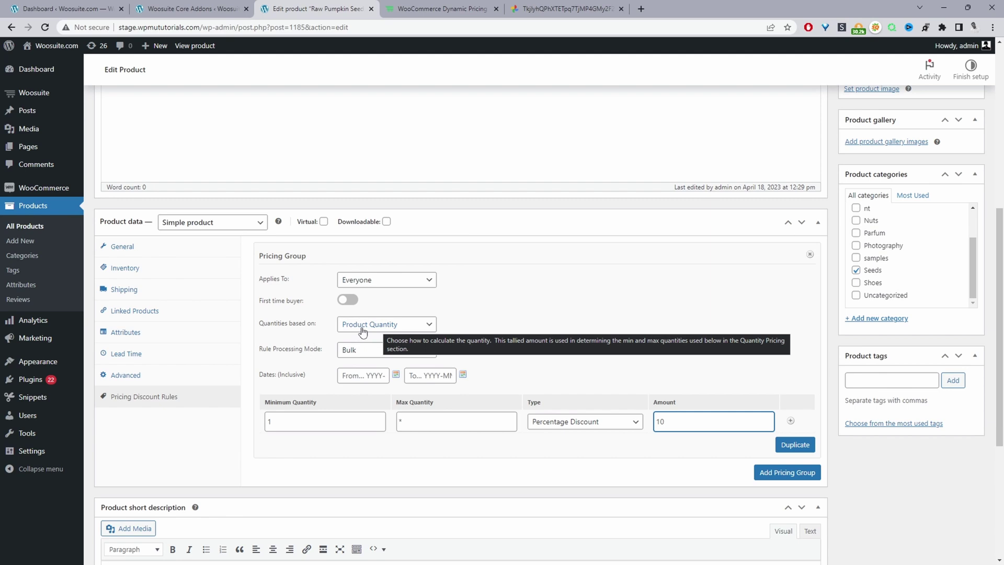
{"action": "left_click", "coordinate": [371, 354]}
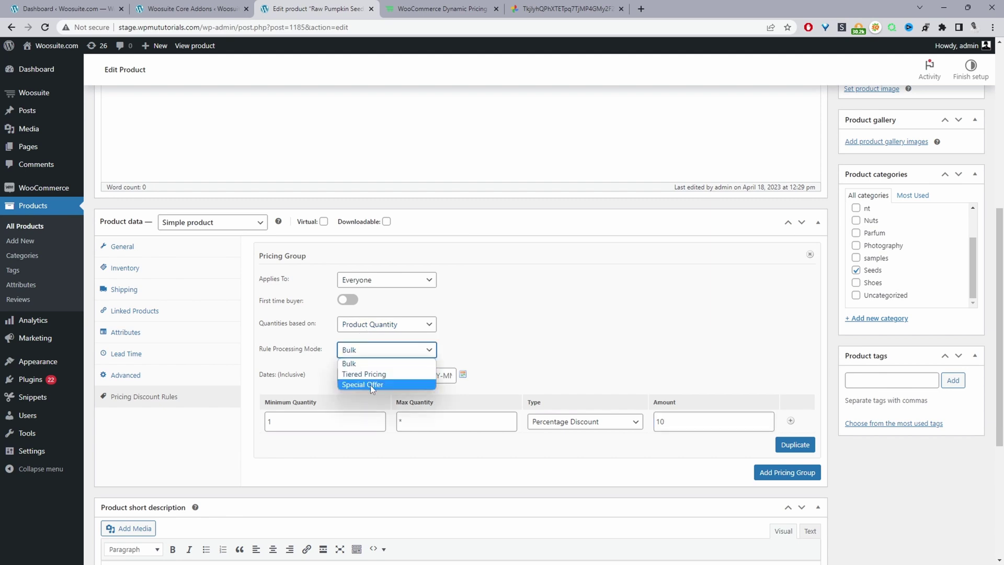
{"action": "left_click", "coordinate": [597, 313]}
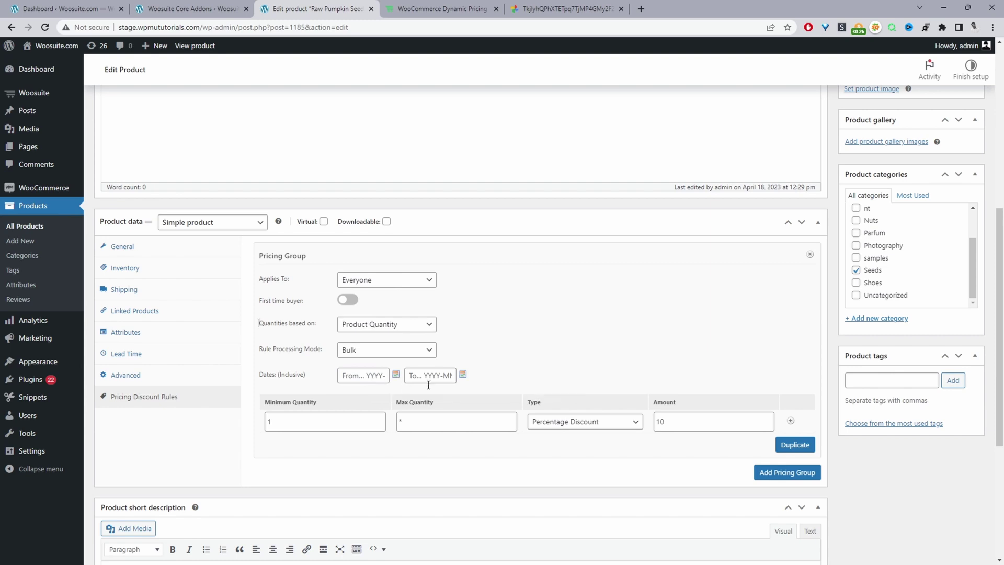
{"action": "scroll", "coordinate": [730, 410], "scroll_direction": "up", "scroll_amount": 5}
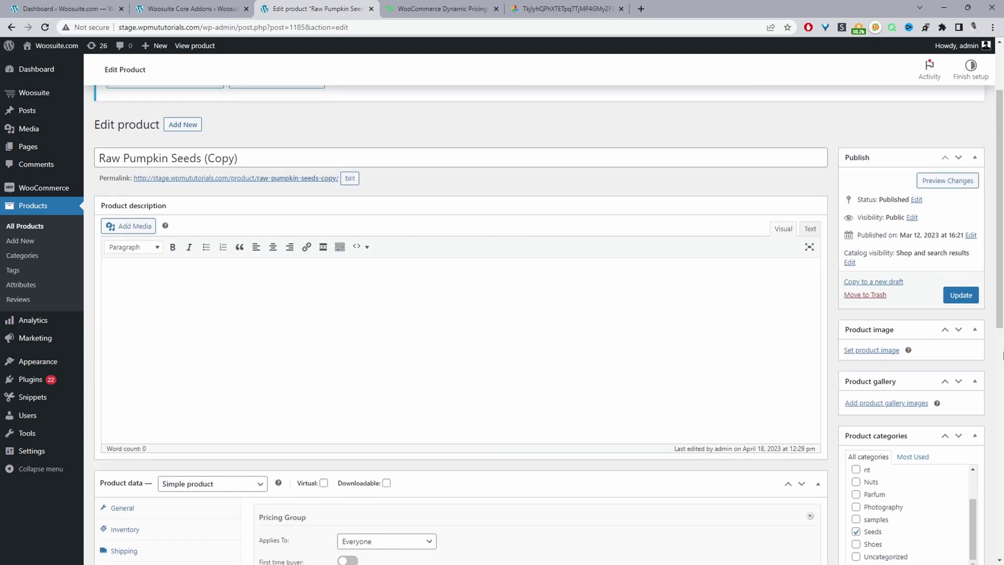
- Update the product and view its store page, now $90.00 instead of $100.00
{"action": "left_click", "coordinate": [961, 296]}
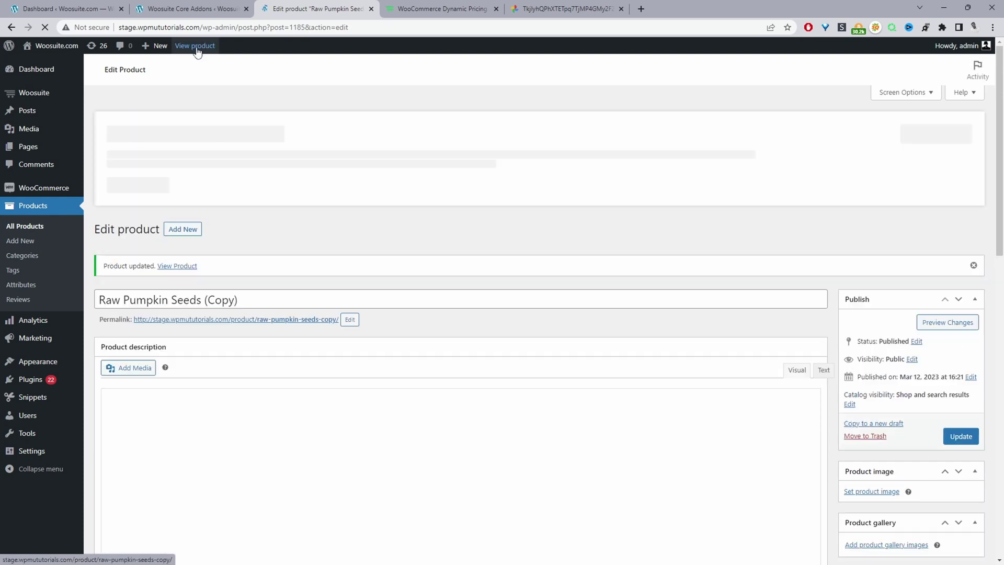
{"action": "left_click", "coordinate": [197, 48]}
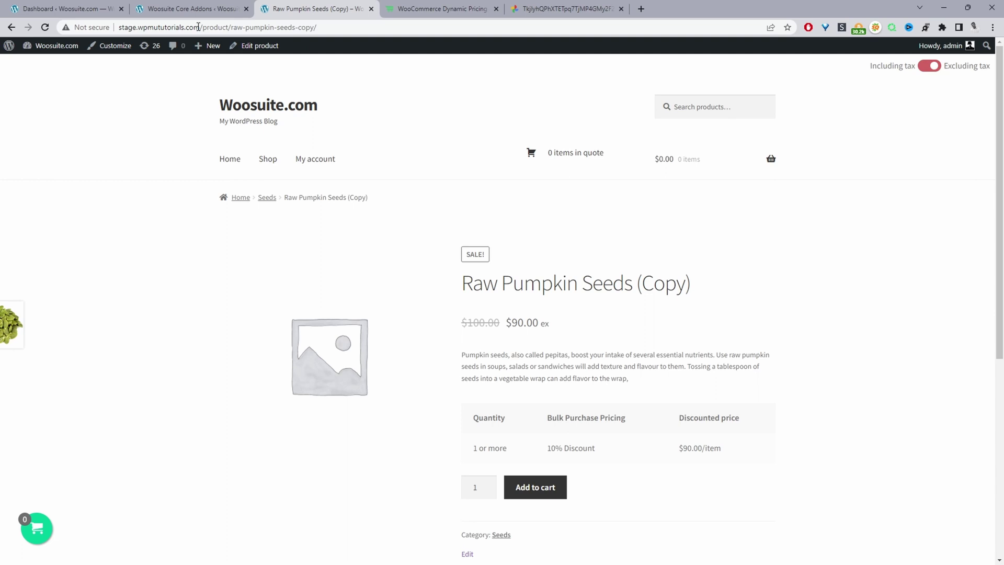
- Back in the admin tab, open the Options tab of Woosuite Dynamic Pricing Rules
{"action": "left_click", "coordinate": [73, 10]}
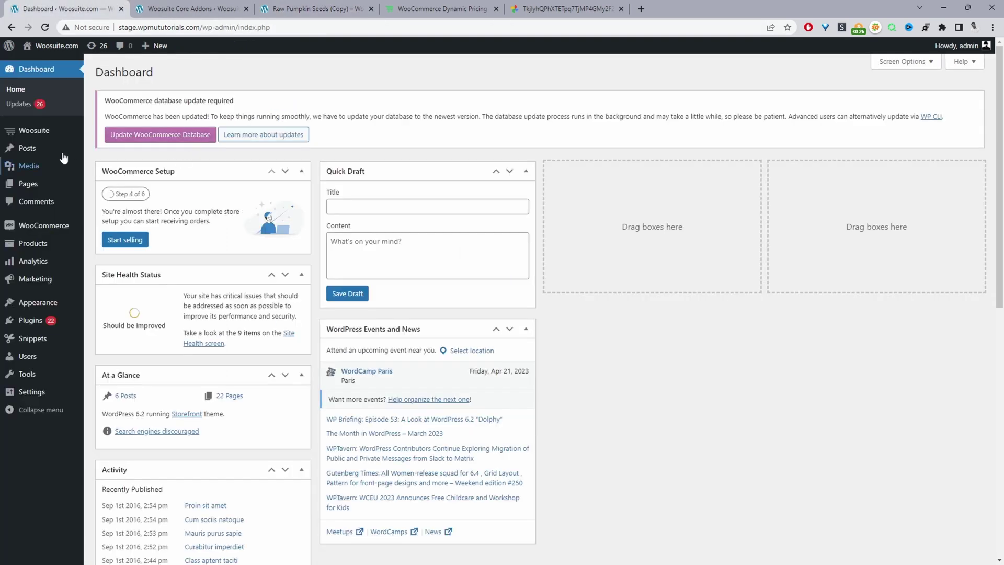
{"action": "mouse_move", "coordinate": [41, 135]}
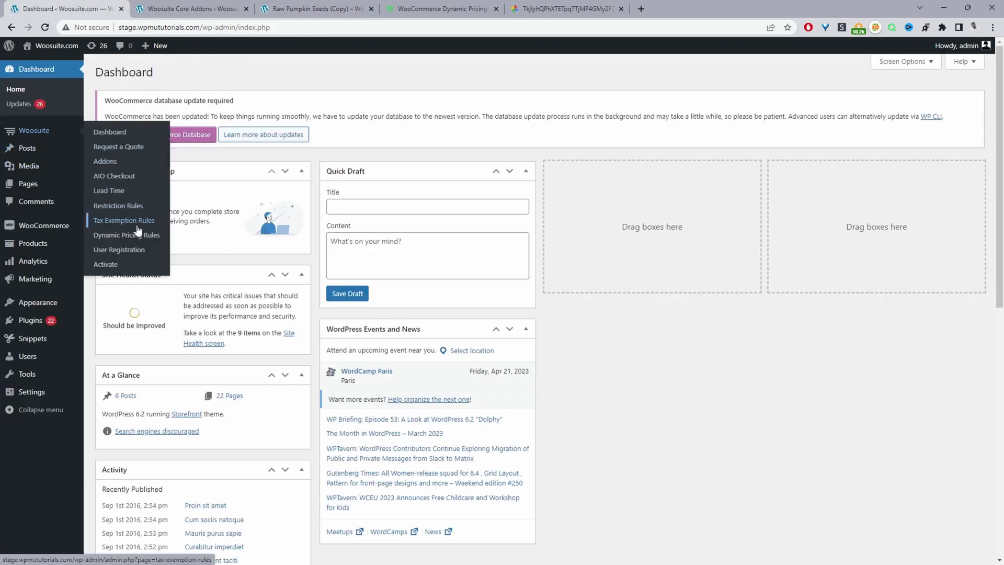
{"action": "left_click", "coordinate": [134, 238]}
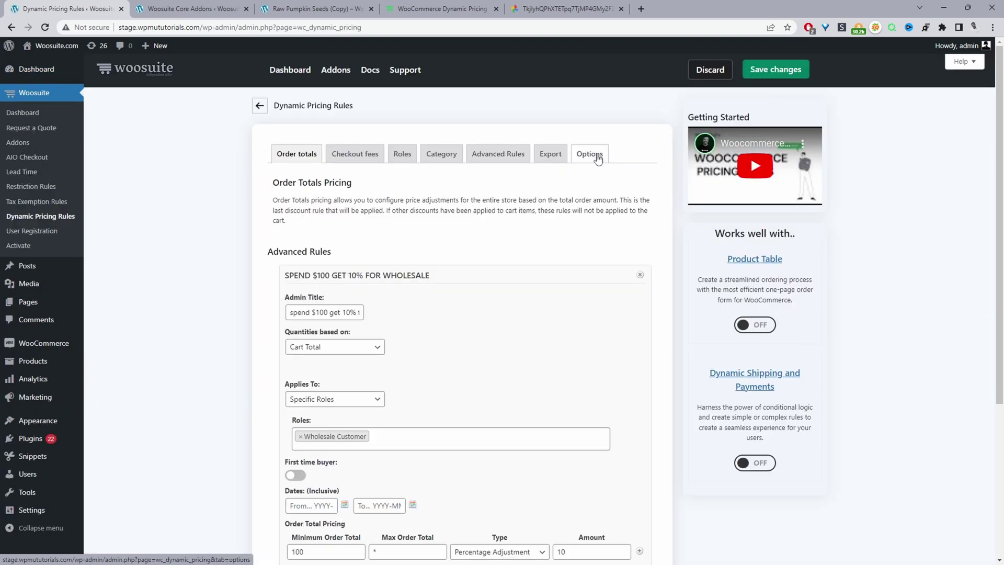
{"action": "left_click", "coordinate": [591, 163]}
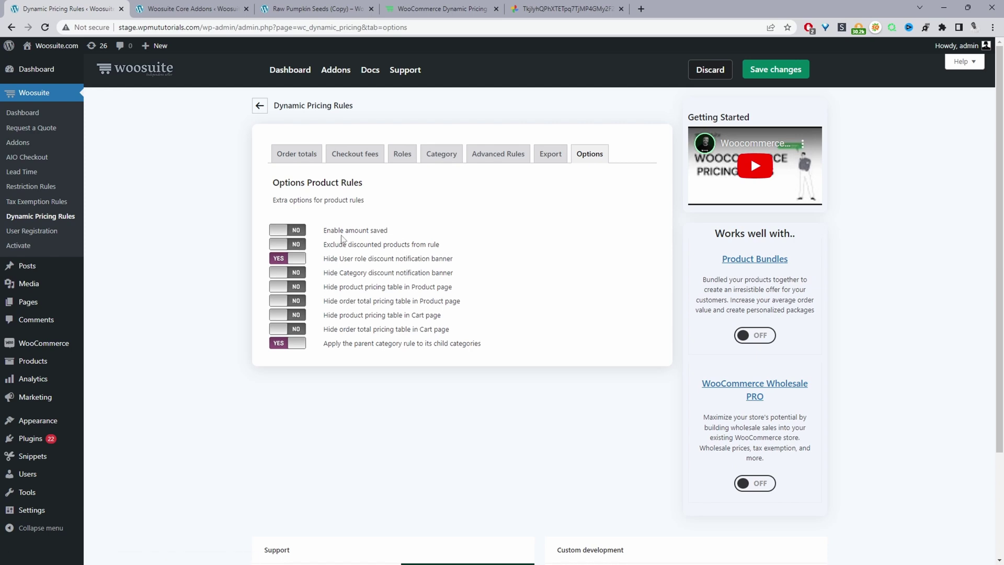
- Enable amount saved with prefix 'You saved:', Percentage format, shown on product and cart pages
{"action": "left_click", "coordinate": [299, 230]}
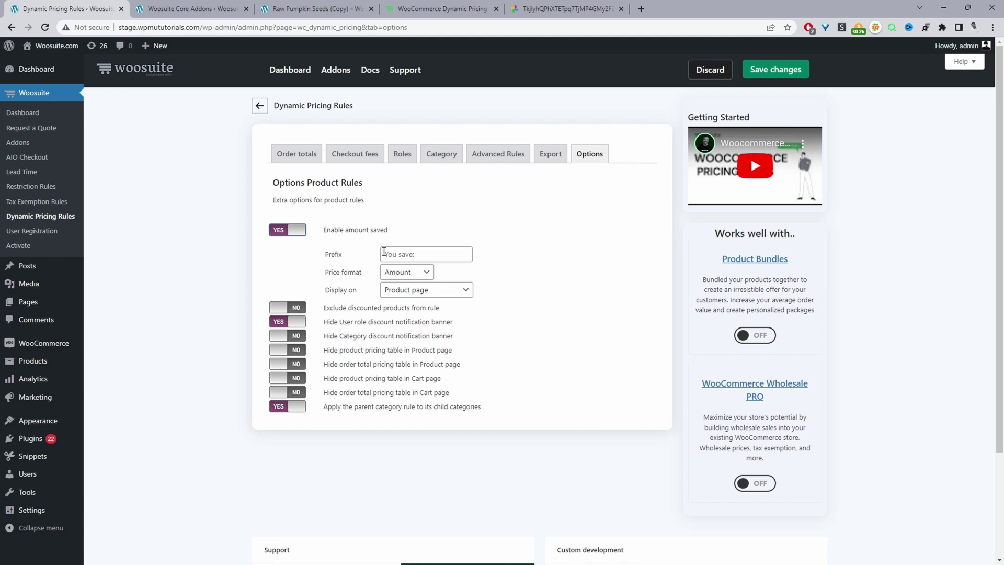
{"action": "left_click", "coordinate": [403, 256]}
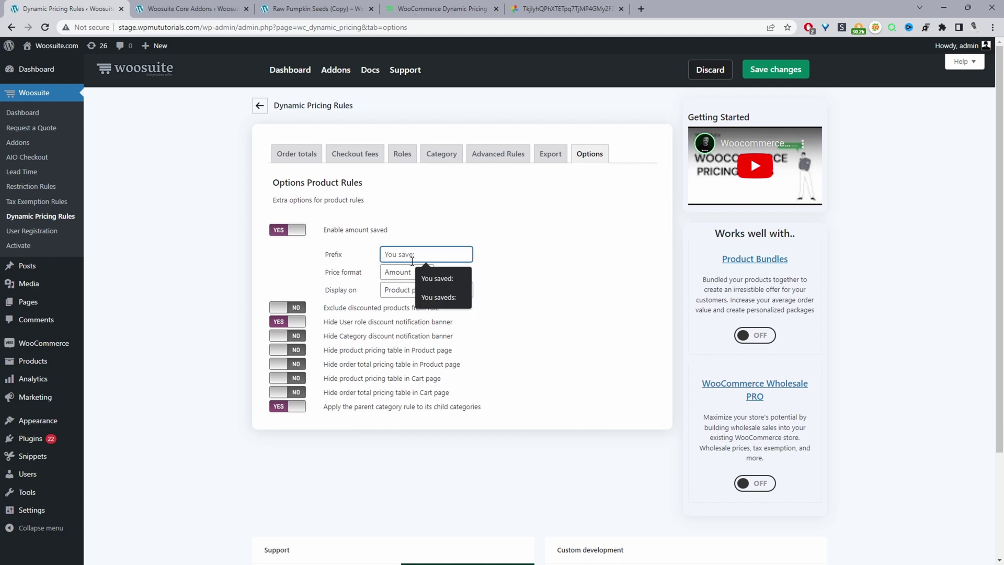
{"action": "left_click", "coordinate": [419, 278]}
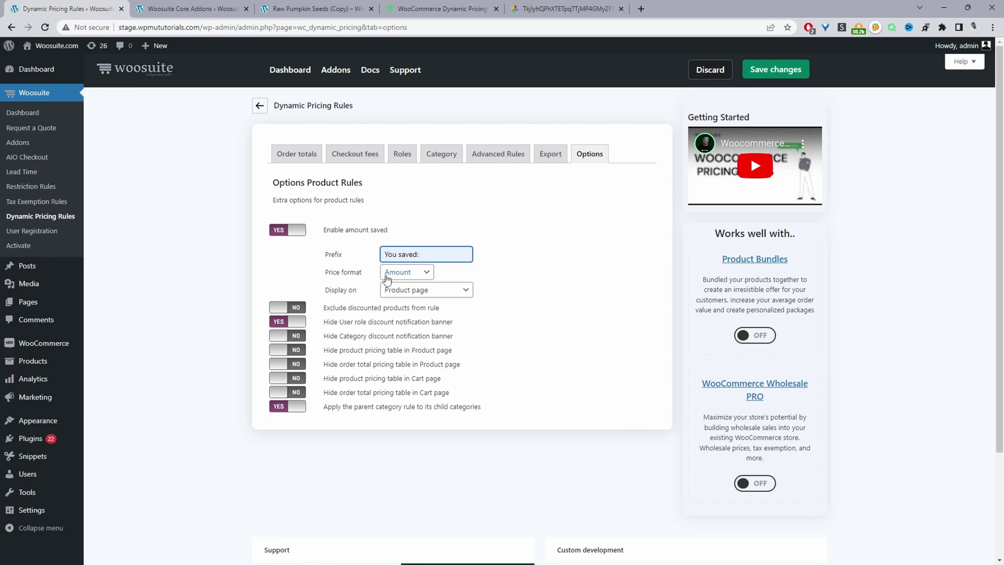
{"action": "left_click", "coordinate": [392, 273]}
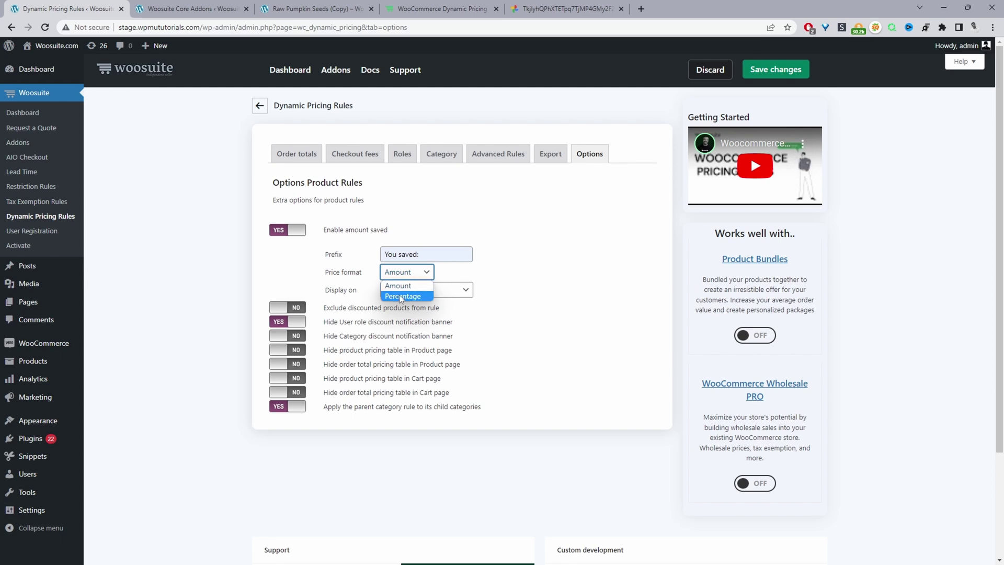
{"action": "left_click", "coordinate": [401, 297]}
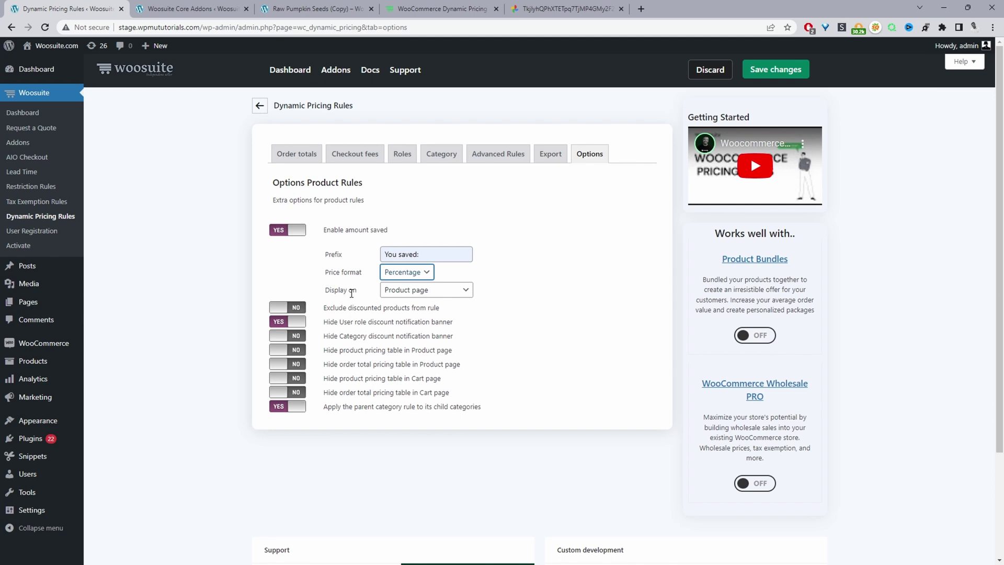
{"action": "left_click", "coordinate": [400, 291]}
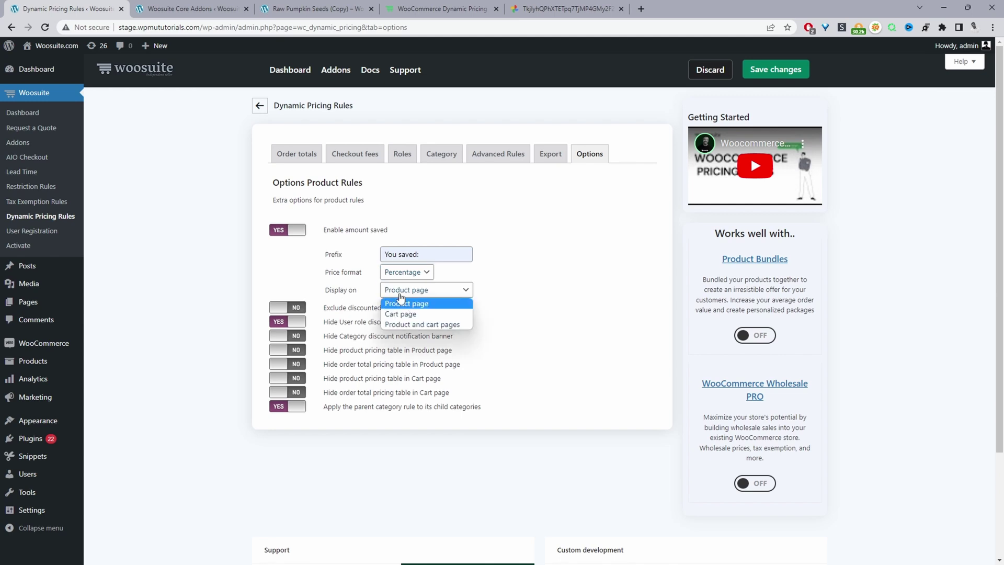
{"action": "left_click", "coordinate": [429, 325]}
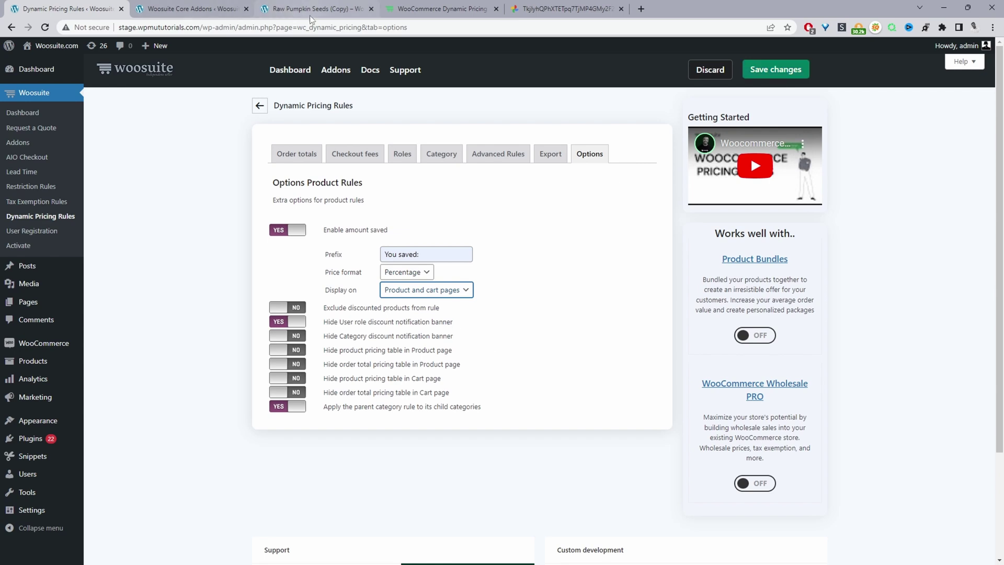
{"action": "key", "text": "ctrl+3"}
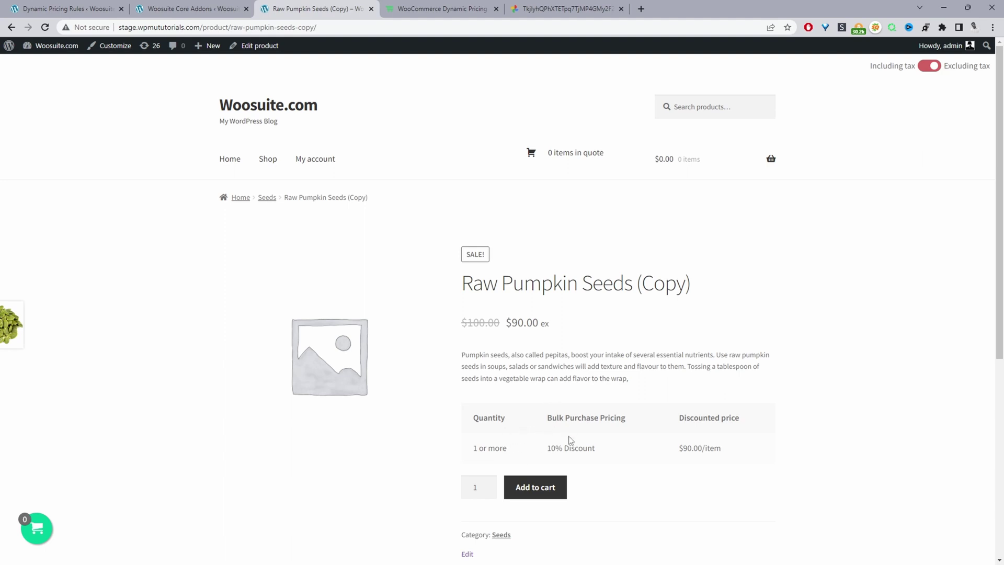
- Hide the product and order-total pricing tables on product and cart pages, and save
{"action": "left_click", "coordinate": [82, 6]}
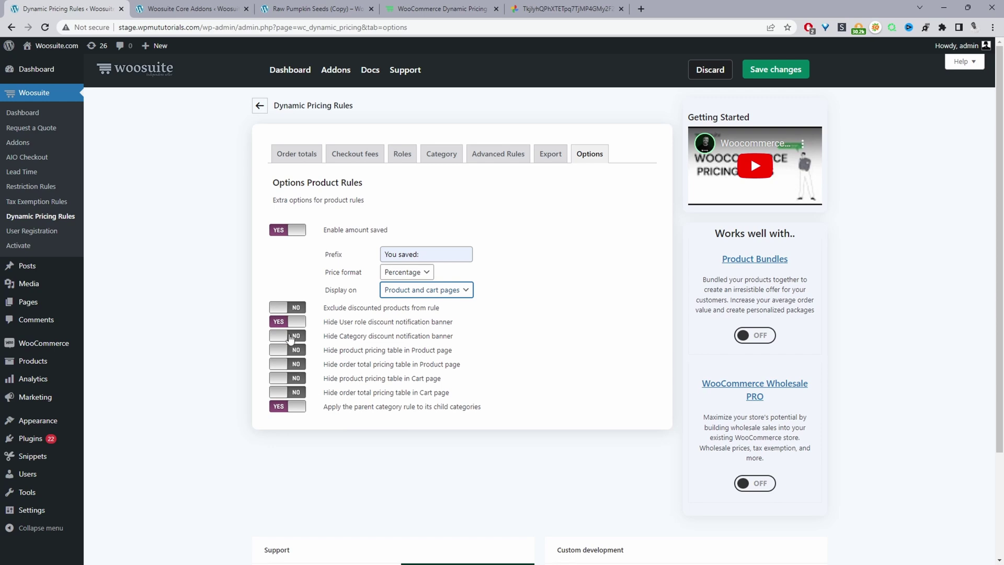
{"action": "left_click", "coordinate": [293, 353]}
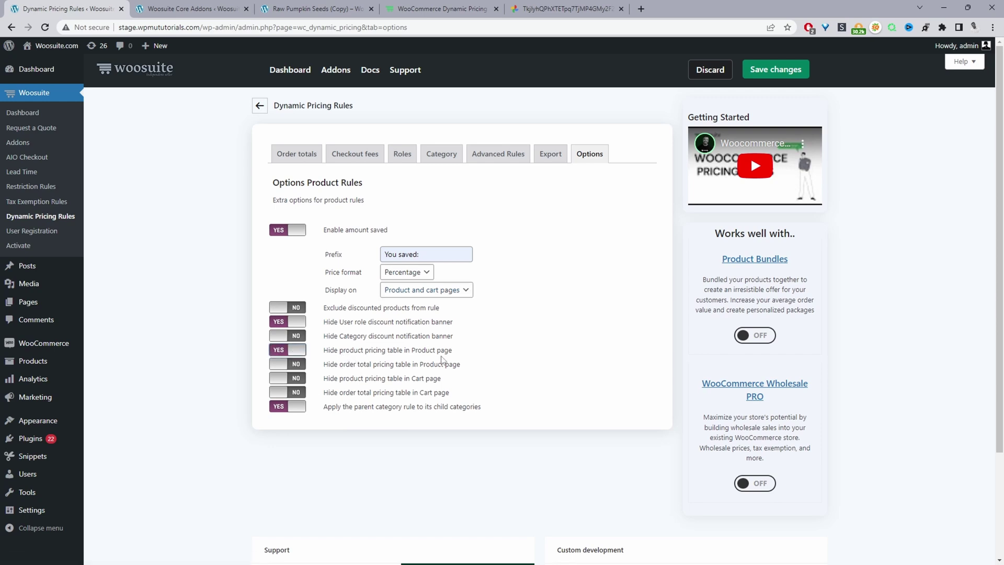
{"action": "left_click", "coordinate": [294, 364]}
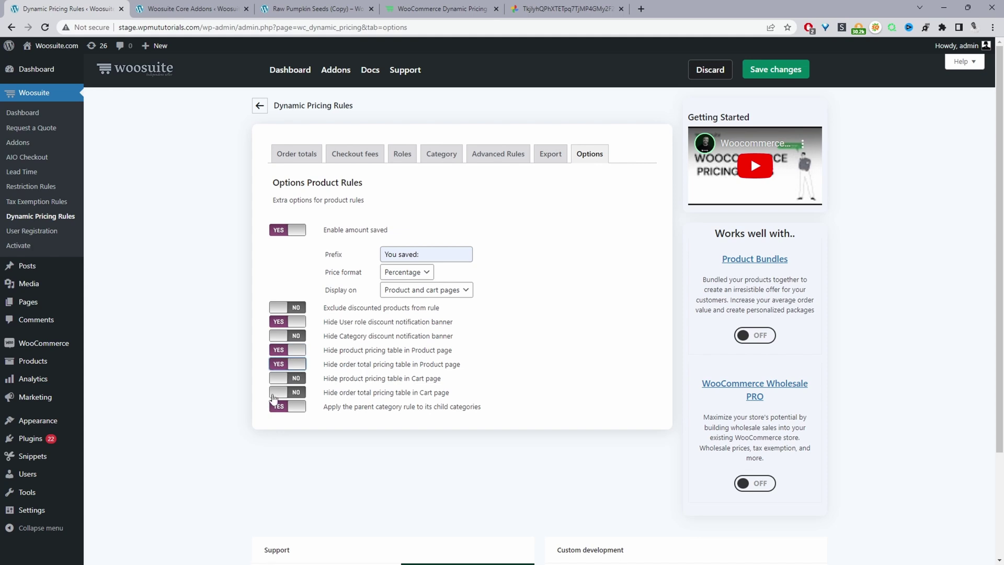
{"action": "left_click", "coordinate": [291, 379]}
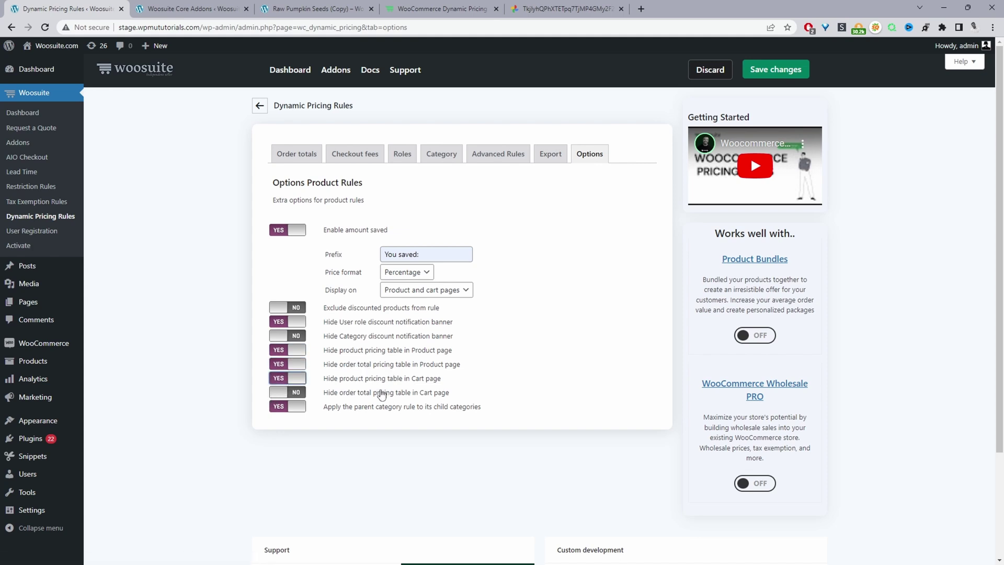
{"action": "left_click", "coordinate": [293, 392]}
{"action": "left_click", "coordinate": [767, 67]}
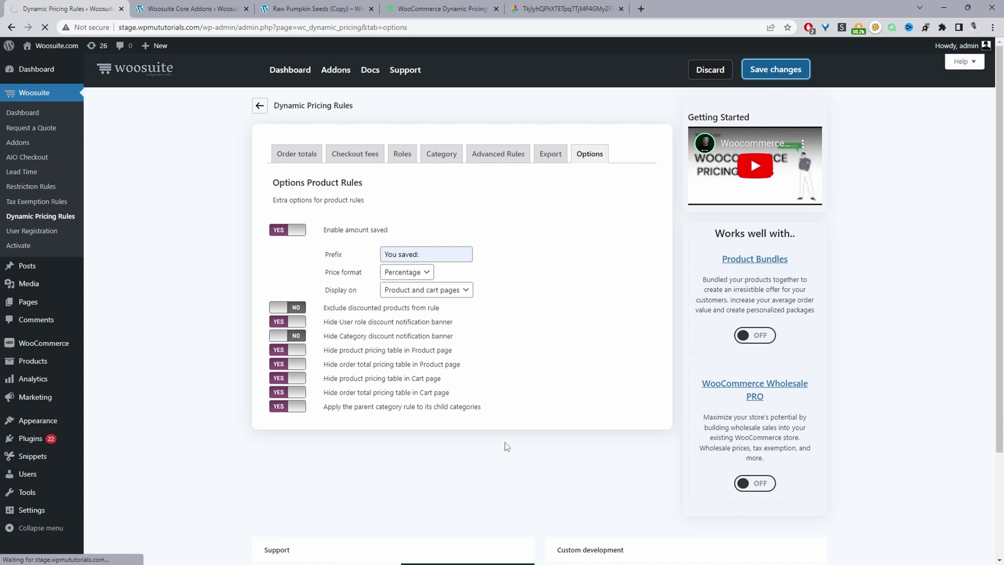
{"action": "left_click", "coordinate": [314, 8]}
- Reload the product page, add Raw Pumpkin Seeds (Copy) to the cart, and check the 'You saved 10%' line
{"action": "left_click", "coordinate": [45, 27]}
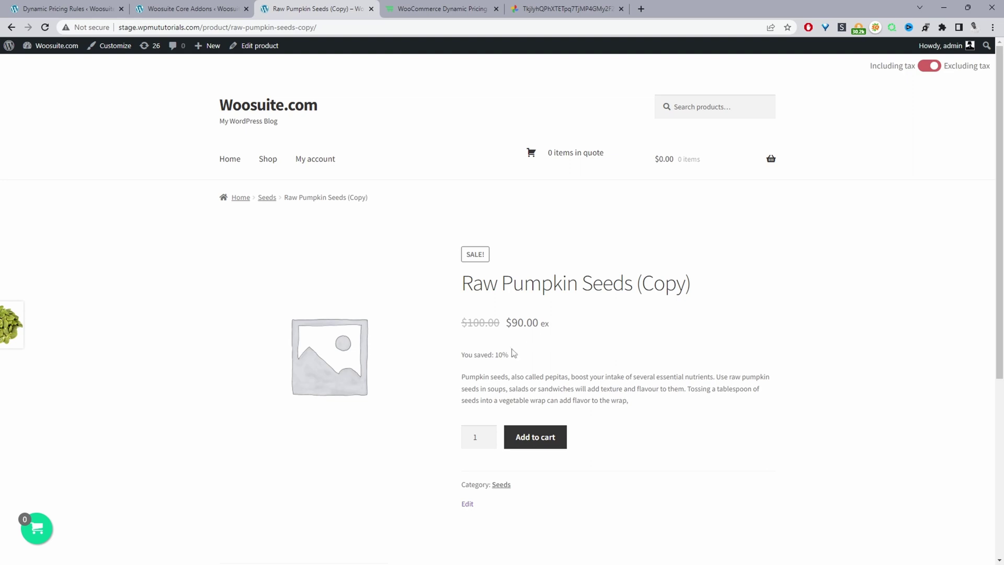
{"action": "left_click_drag", "start_coordinate": [510, 355], "coordinate": [466, 358]}
{"action": "left_click", "coordinate": [544, 439]}
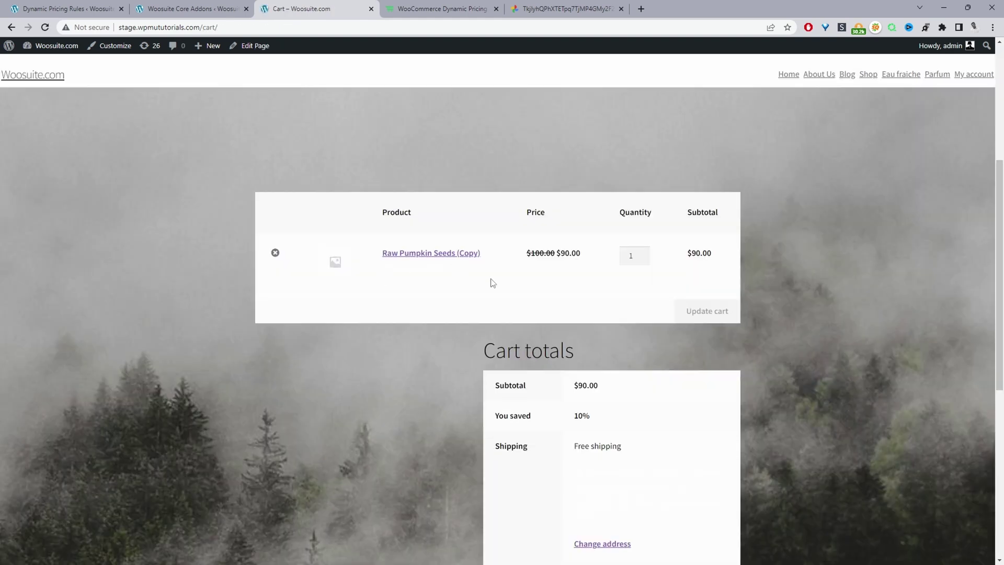
{"action": "scroll", "coordinate": [491, 281], "scroll_direction": "down", "scroll_amount": 3}
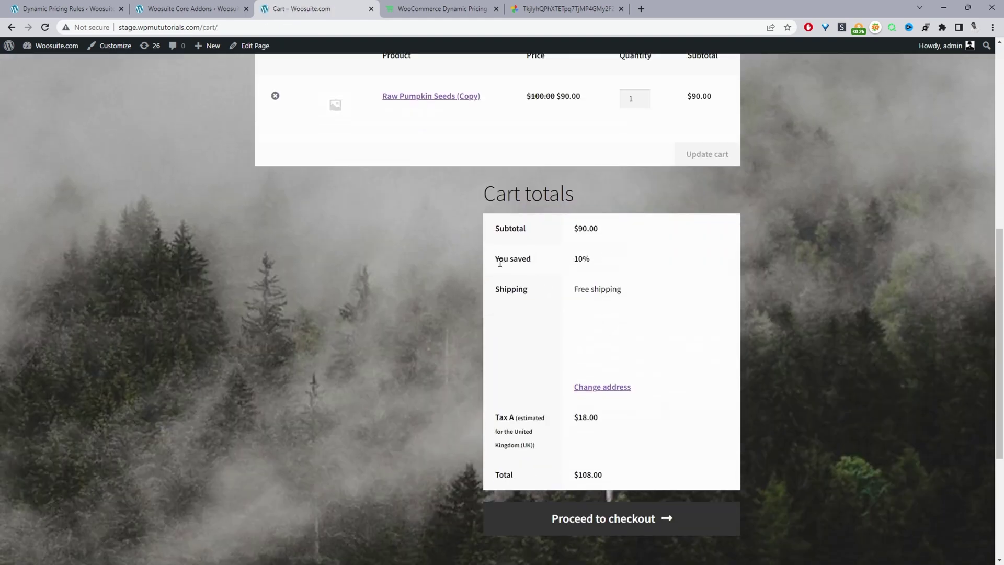
{"action": "left_click_drag", "start_coordinate": [499, 263], "coordinate": [575, 258]}
{"action": "scroll", "coordinate": [674, 287], "scroll_direction": "up", "scroll_amount": 2}
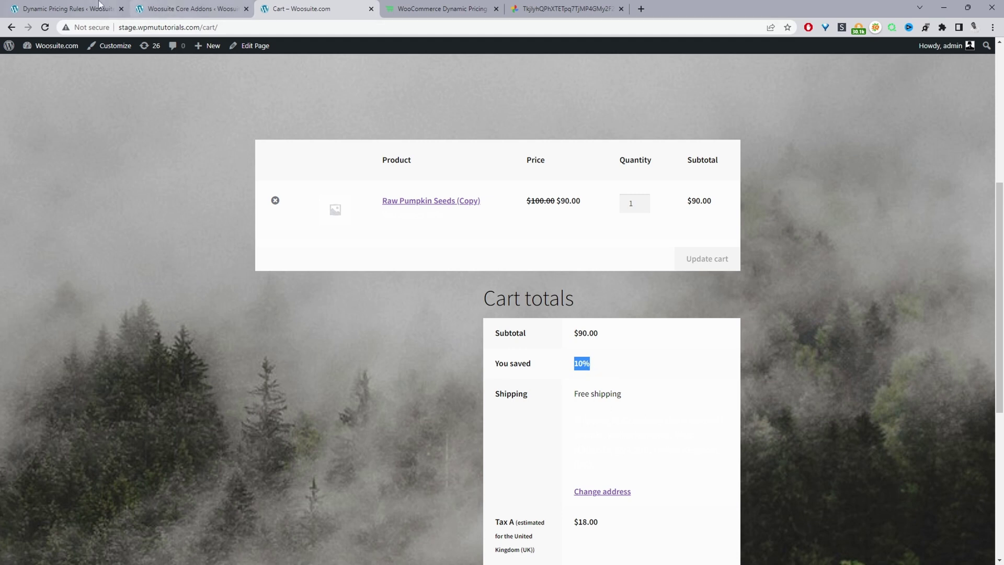
- Change the saved-amount Price format to Amount and save the pricing options
{"action": "left_click", "coordinate": [79, 9]}
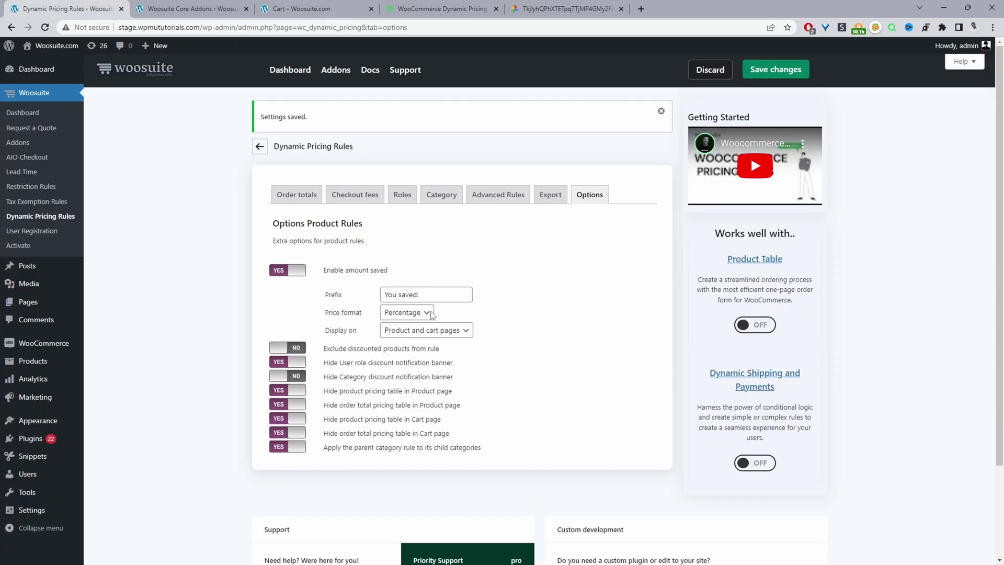
{"action": "left_click", "coordinate": [413, 314]}
{"action": "left_click", "coordinate": [411, 323]}
{"action": "left_click", "coordinate": [791, 69]}
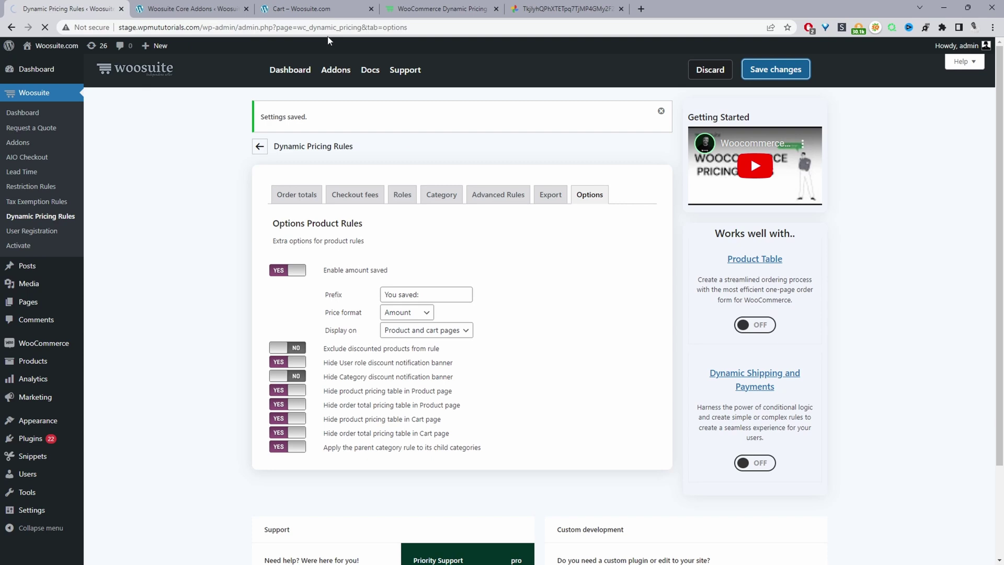
{"action": "left_click", "coordinate": [309, 9]}
- Reload the cart and confirm 'You saved' reads $10.00 on the $90.00 subtotal
{"action": "left_click", "coordinate": [45, 28]}
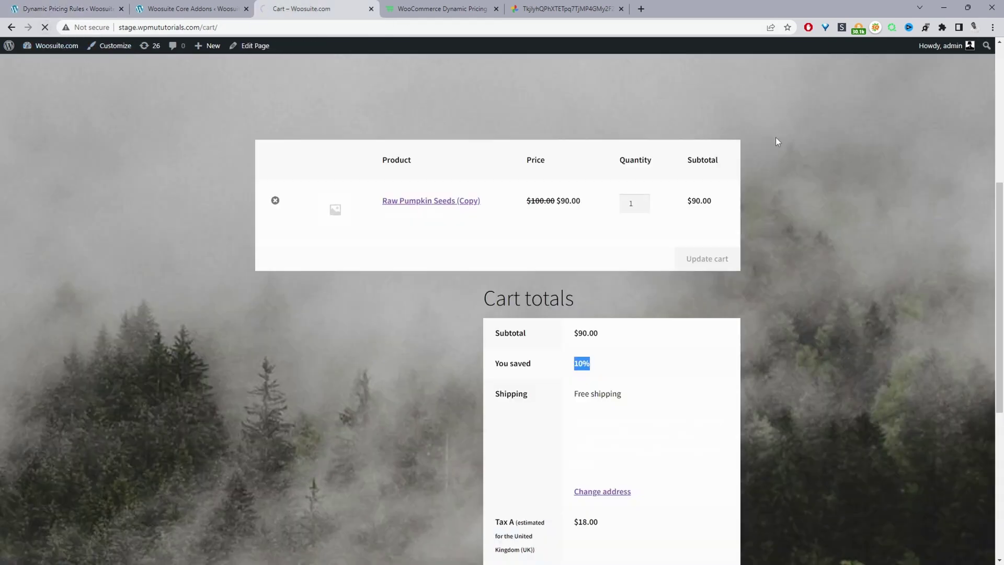
{"action": "left_click_drag", "start_coordinate": [607, 366], "coordinate": [571, 365]}
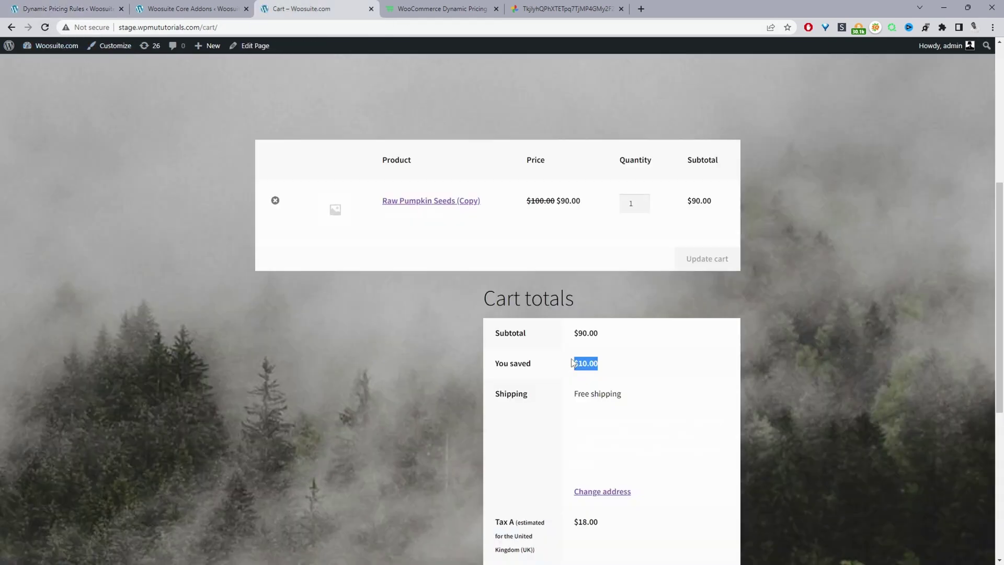